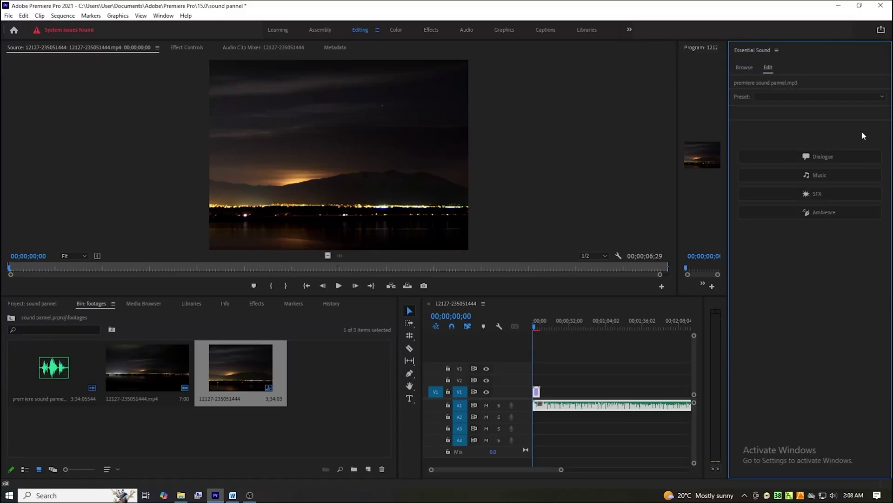
Tag the soundtrack clip as Dialogue and expand its Repair noise options.
click(819, 160)
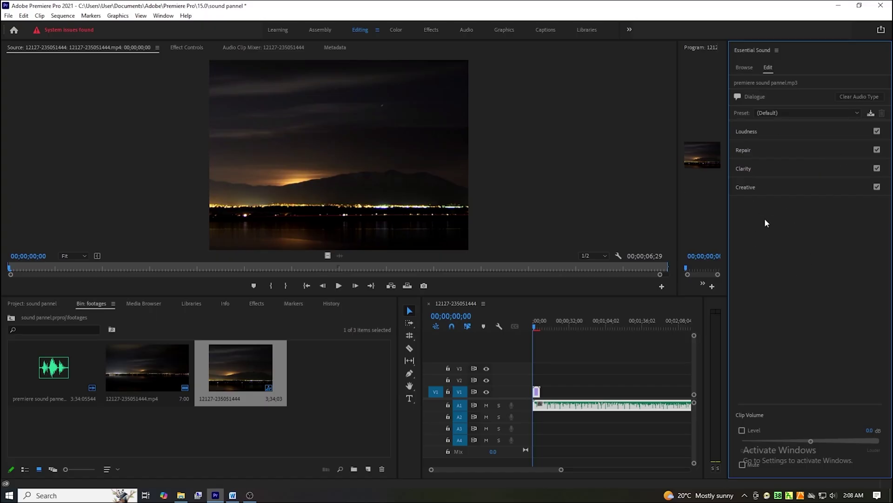
click(745, 149)
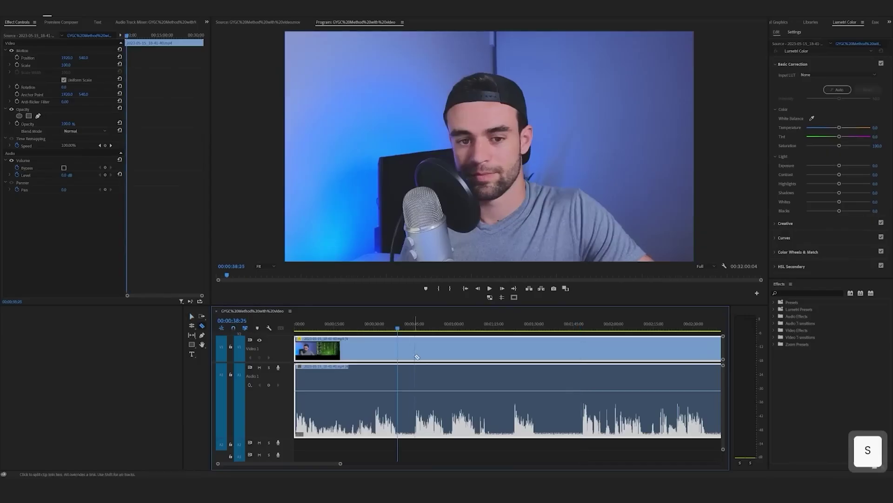
Split the talking-head clip into pieces and move the playhead to 00:38:45:00.
key(x)
key(d)
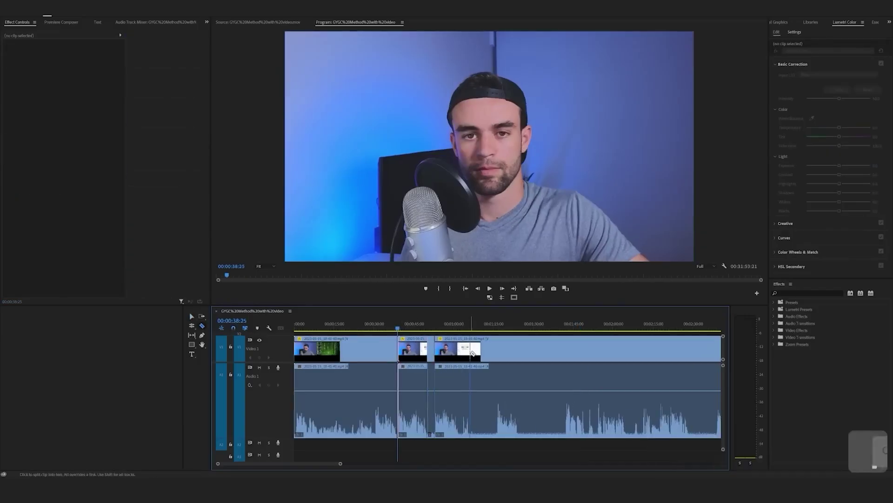
key(g)
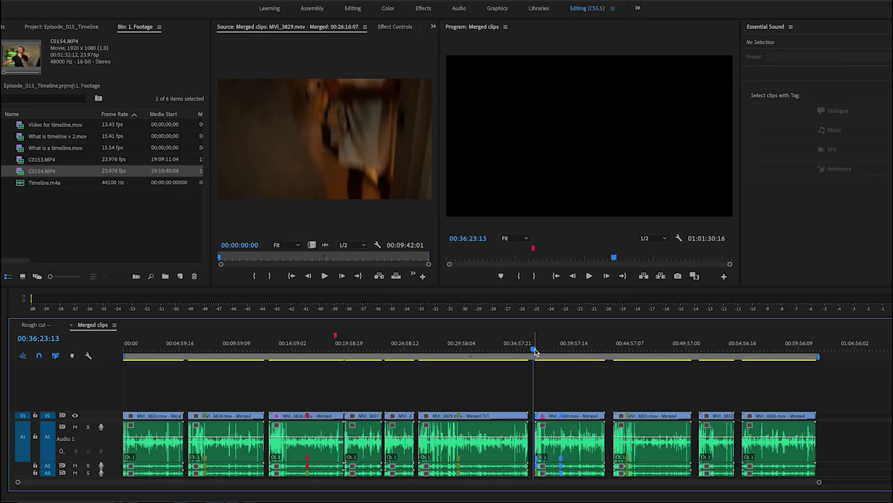
drag(536, 351, 560, 352)
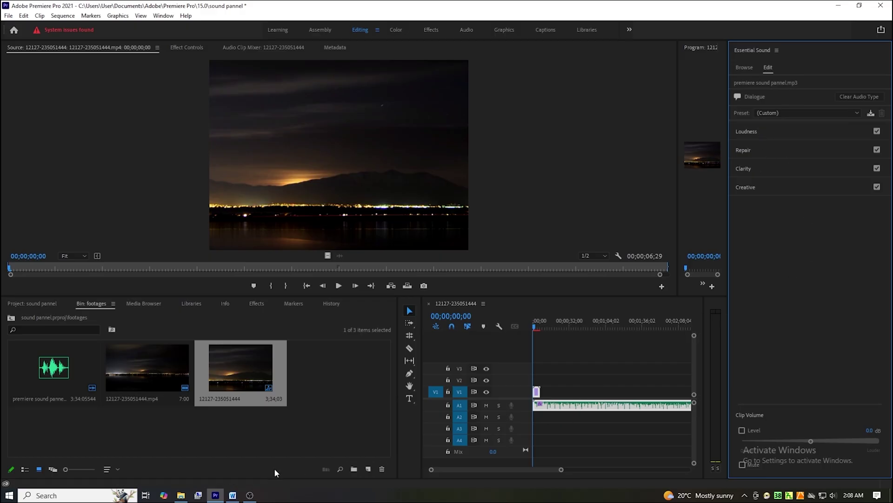
Auto-match the dialogue loudness to -23 LUFS and enable Dynamics under Clarity.
click(747, 131)
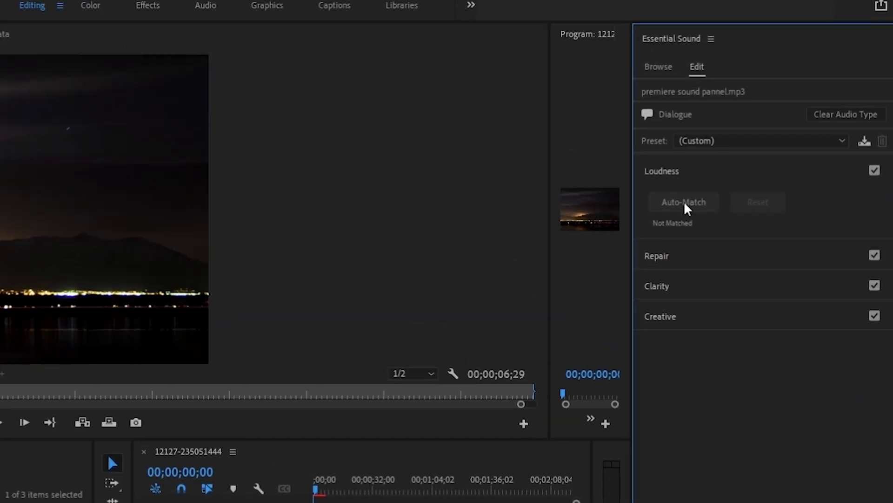
click(684, 203)
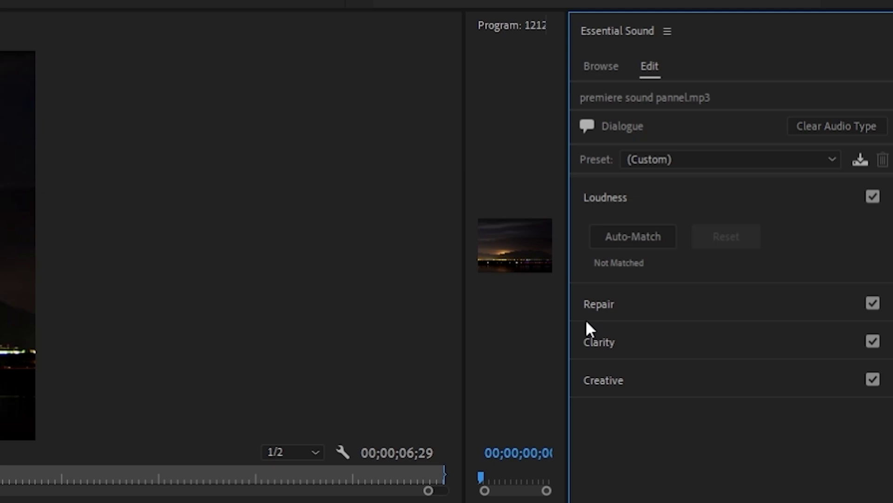
click(636, 237)
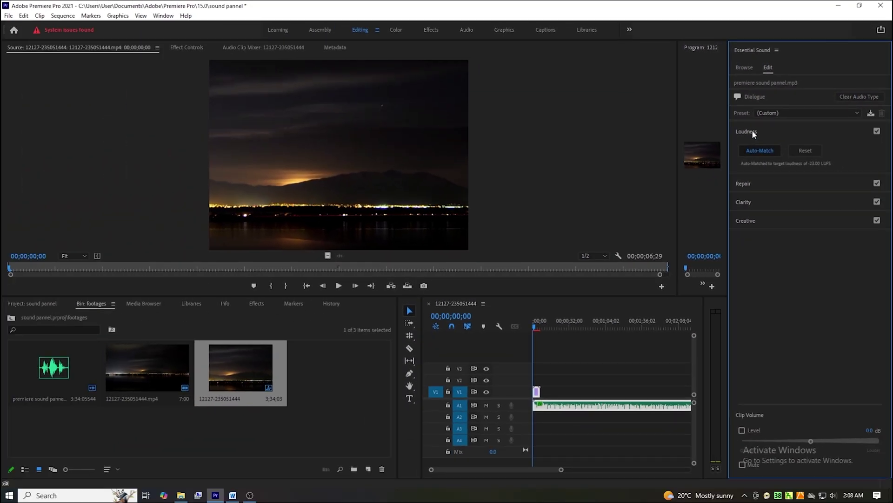
click(752, 131)
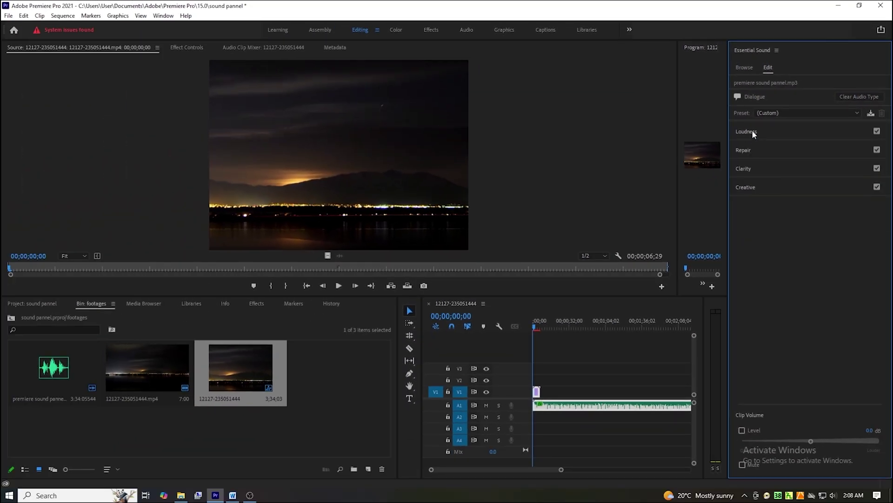
click(749, 169)
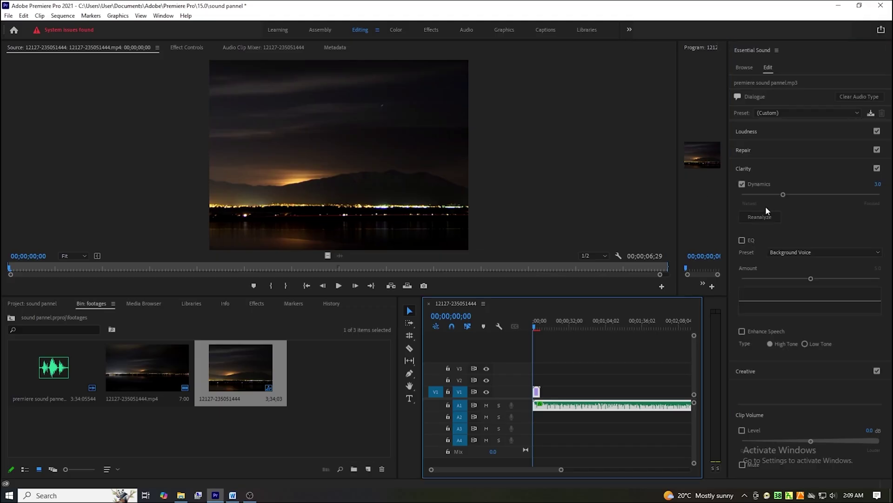
click(742, 184)
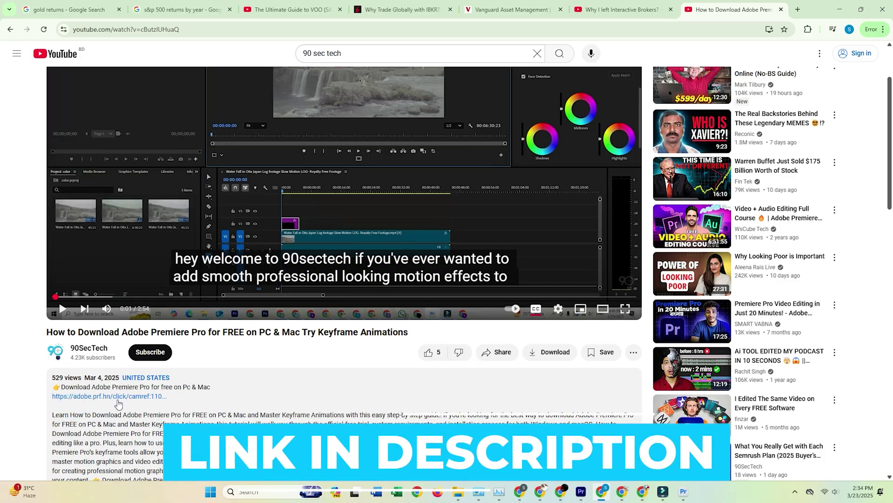
scroll(83, 402, down, 2)
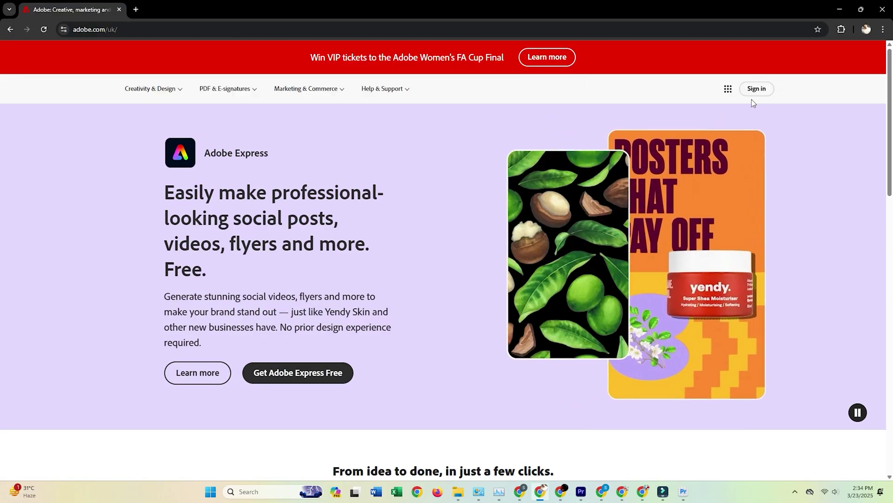
scroll(621, 203, down, 3)
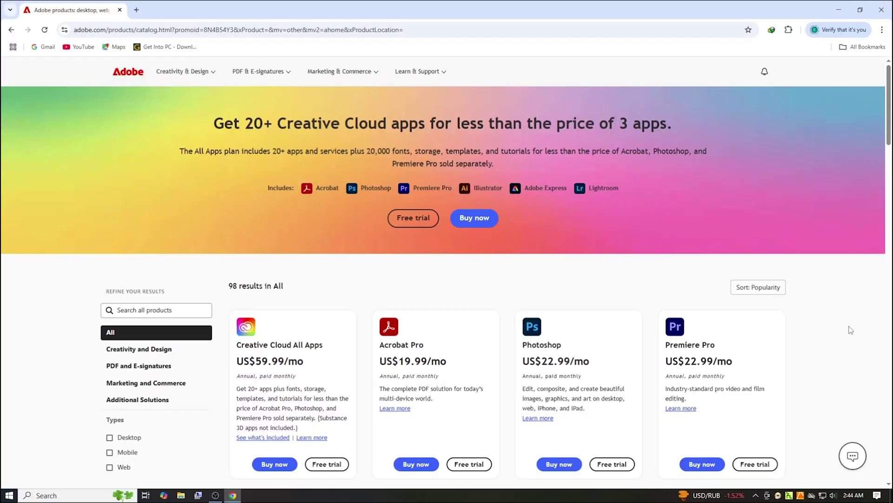
scroll(705, 362, down, 3)
scroll(752, 316, down, 3)
scroll(830, 281, down, 3)
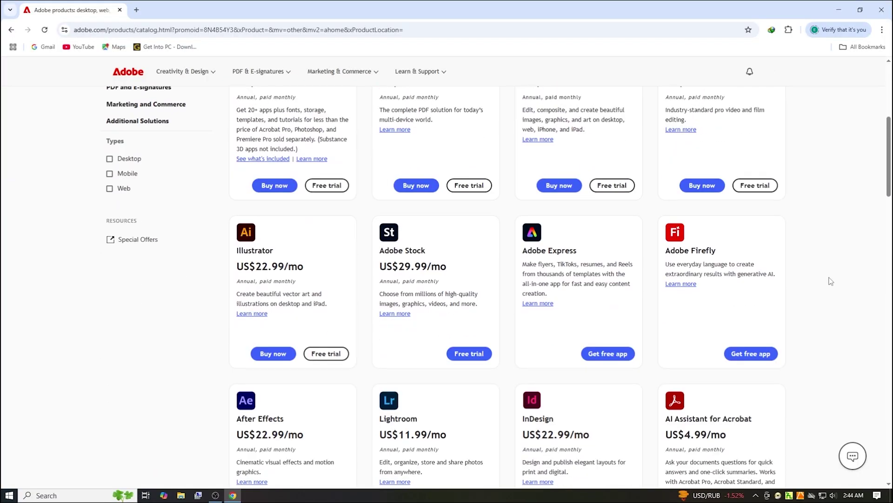
scroll(831, 280, down, 3)
scroll(830, 281, down, 2)
scroll(832, 280, down, 2)
scroll(830, 281, up, 5)
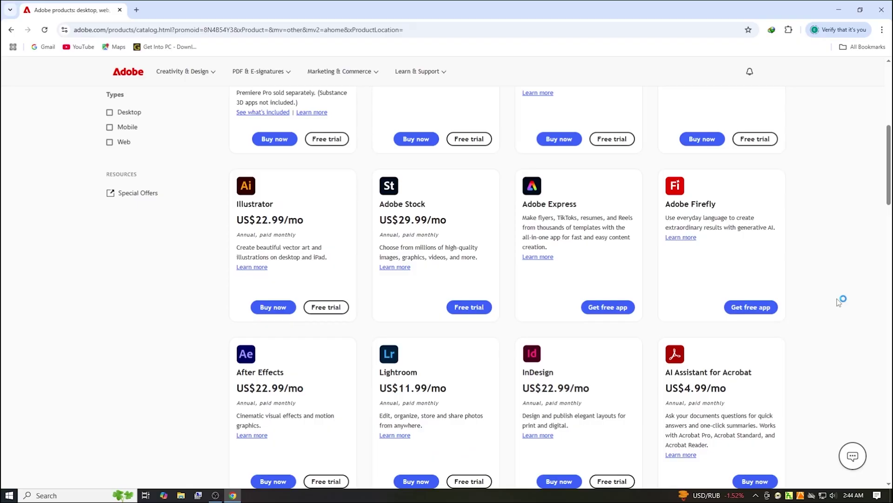
scroll(834, 300, up, 5)
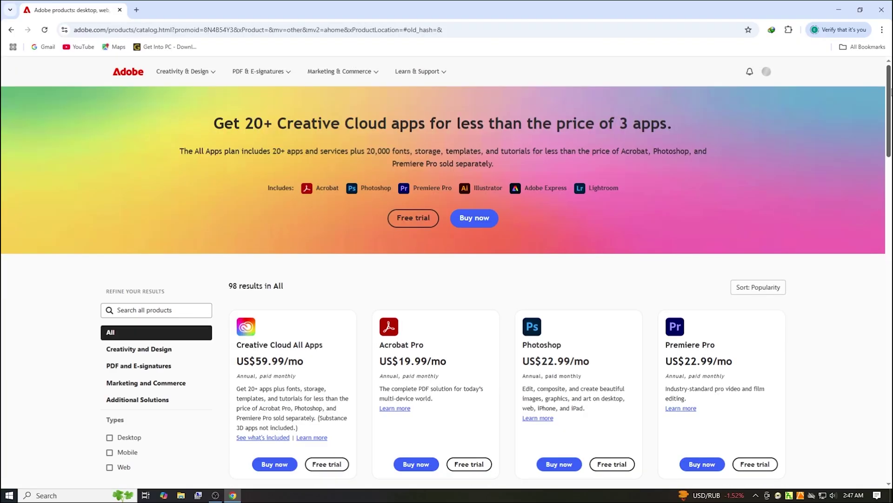
scroll(767, 321, down, 3)
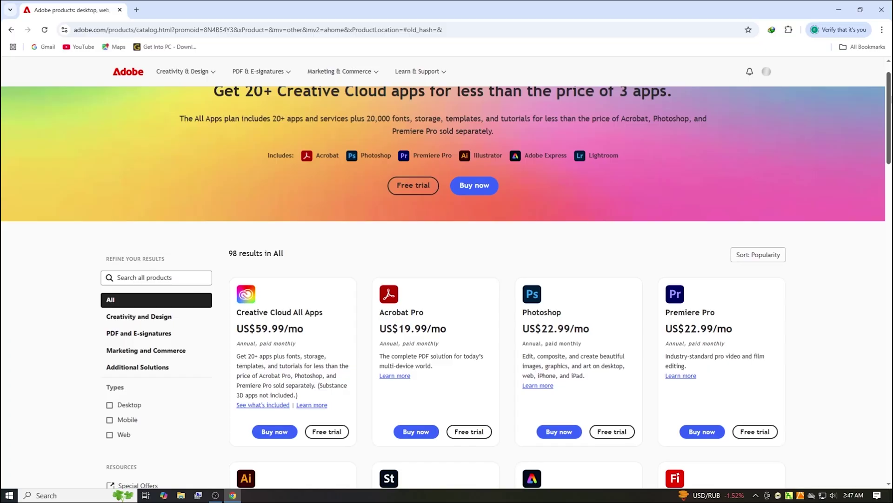
scroll(767, 321, down, 2)
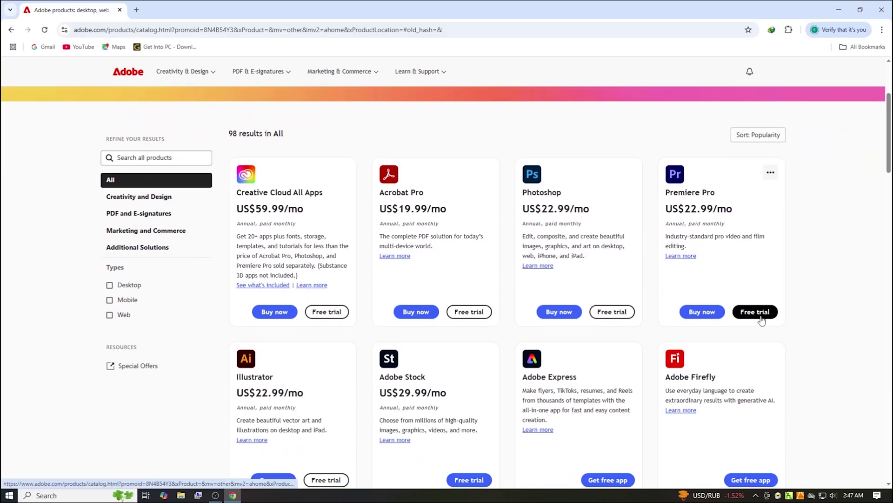
Choose the Free trial offer on the Premiere Pro product card.
click(756, 312)
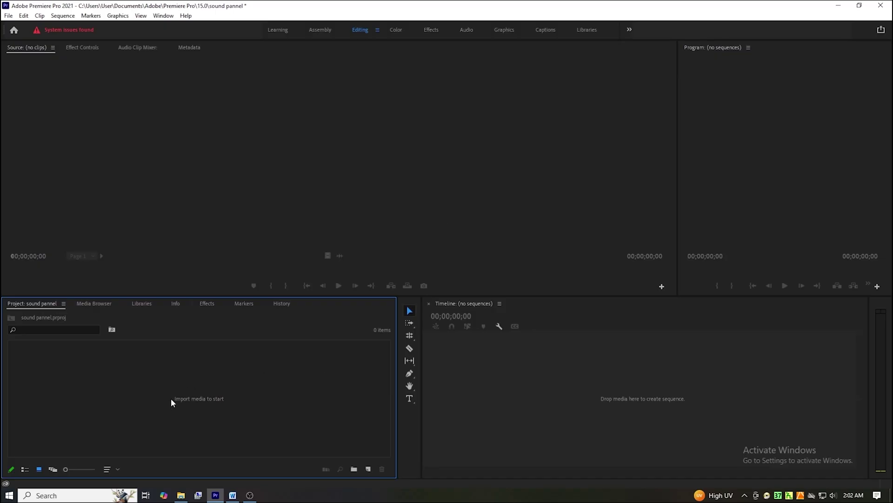
Create two new project bins named 'footages' and 'resources'.
right_click(92, 388)
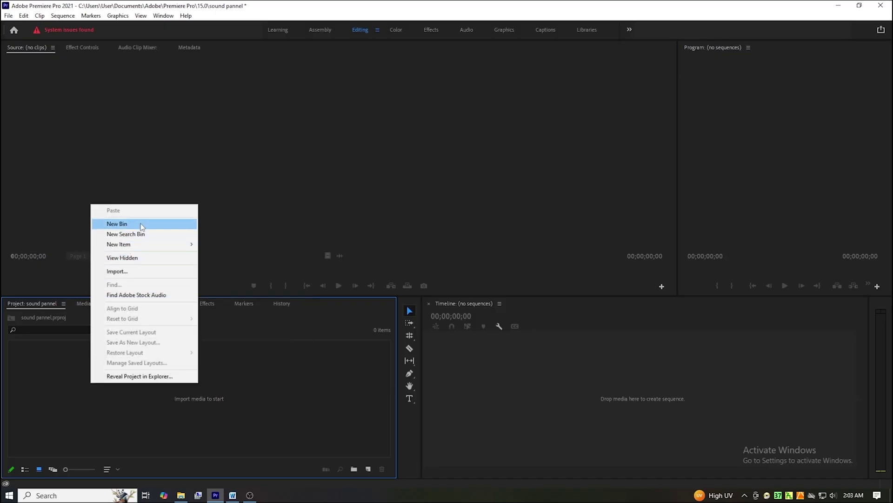
click(126, 224)
text(footages)
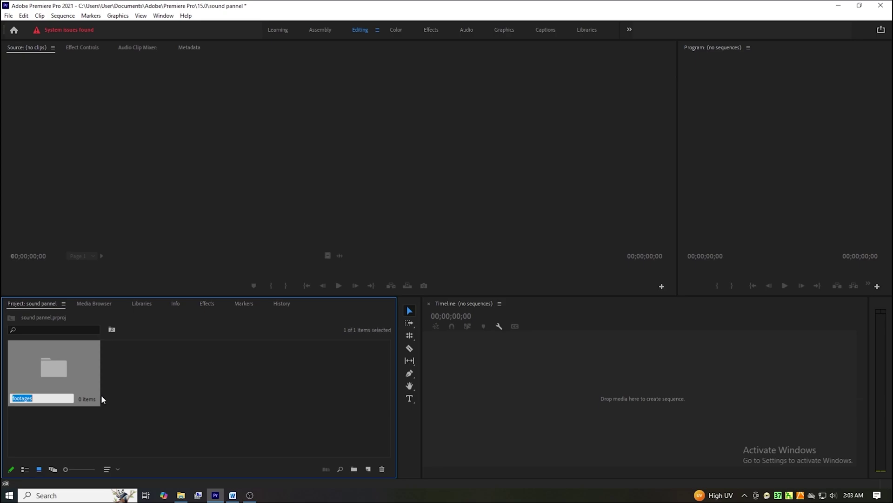
click(147, 405)
right_click(155, 399)
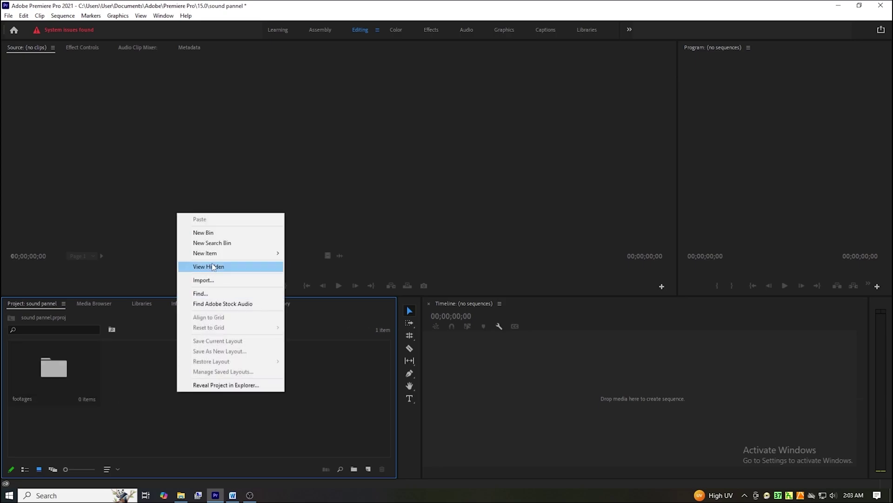
click(221, 232)
text(resources)
click(72, 384)
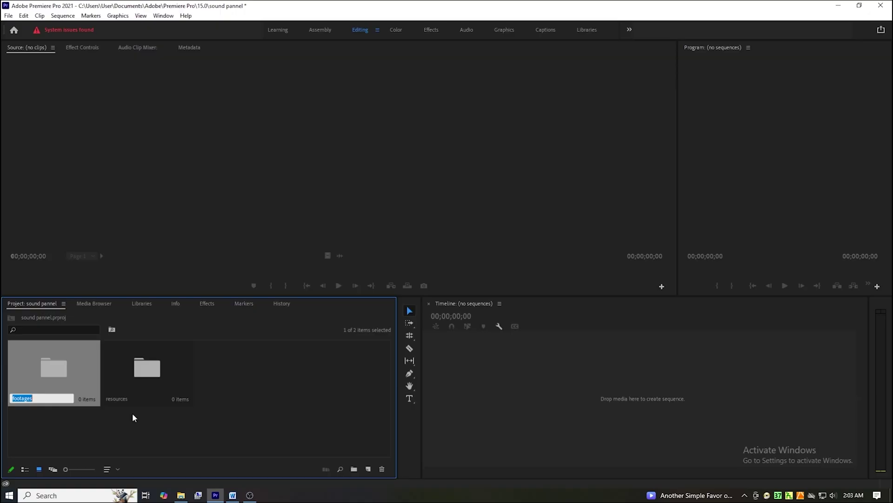
double_click(72, 384)
key(ctrl+i)
click(81, 43)
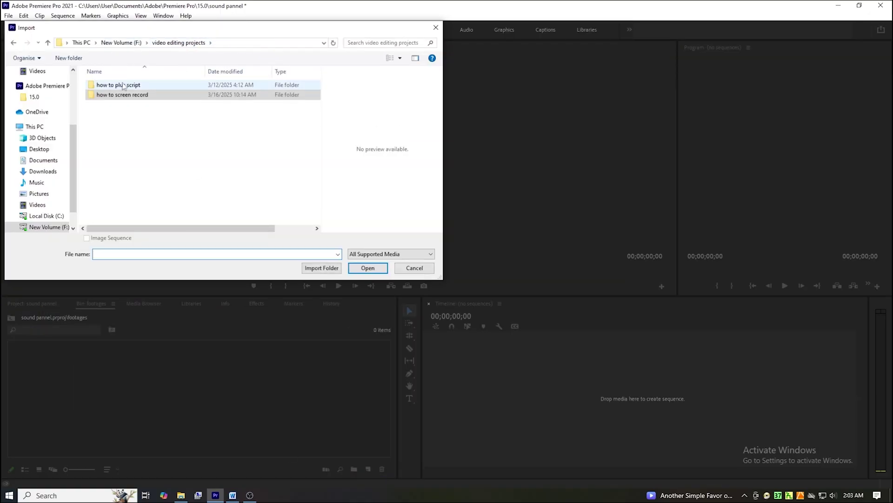
click(121, 42)
double_click(123, 133)
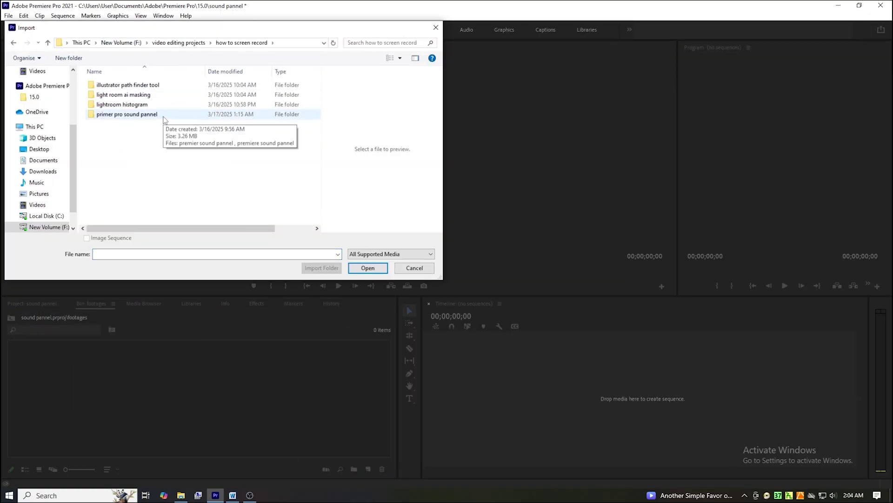
double_click(133, 124)
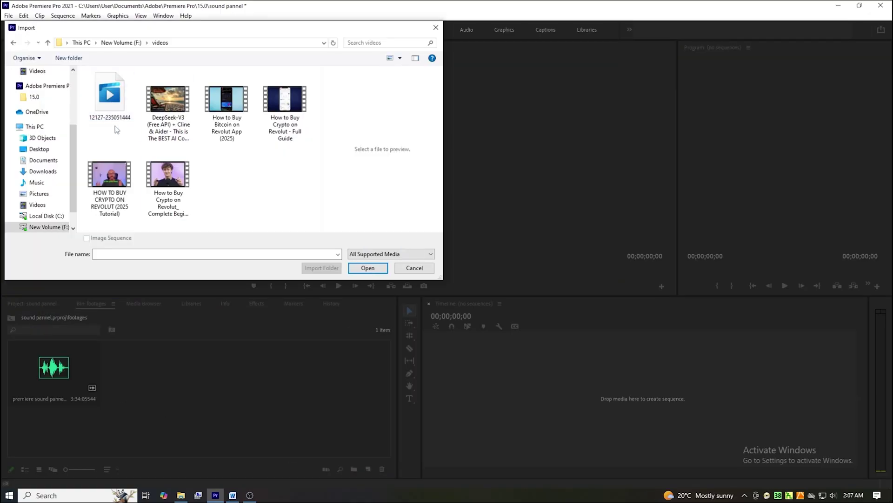
click(110, 98)
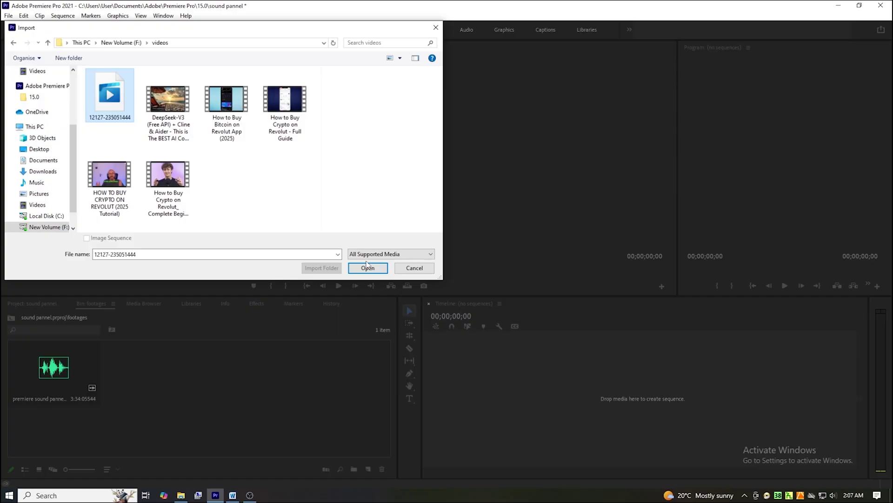
click(368, 268)
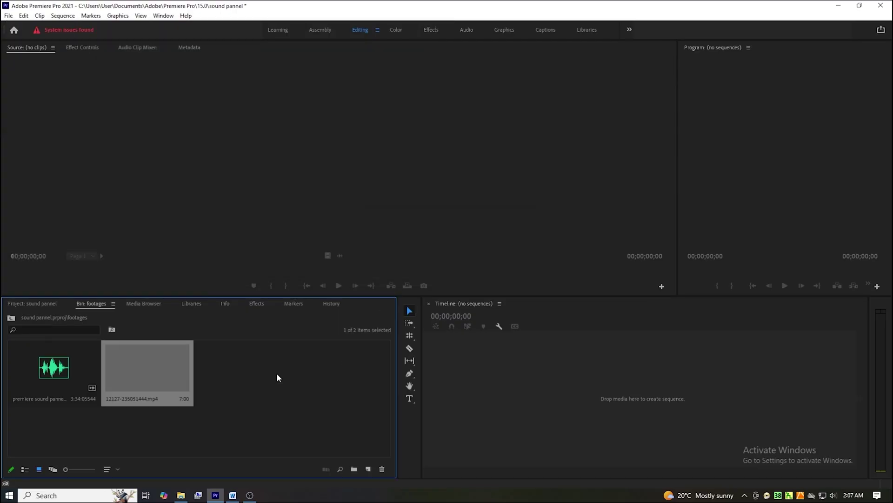
drag(140, 437, 89, 378)
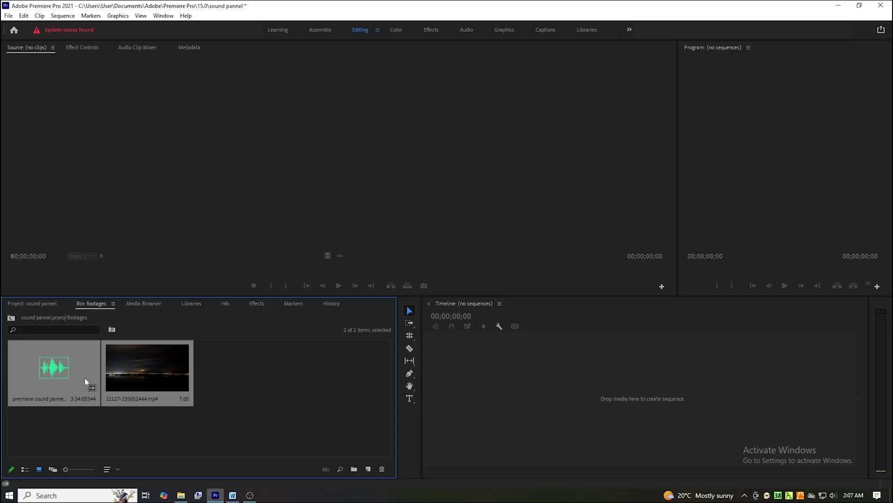
drag(482, 388, 483, 388)
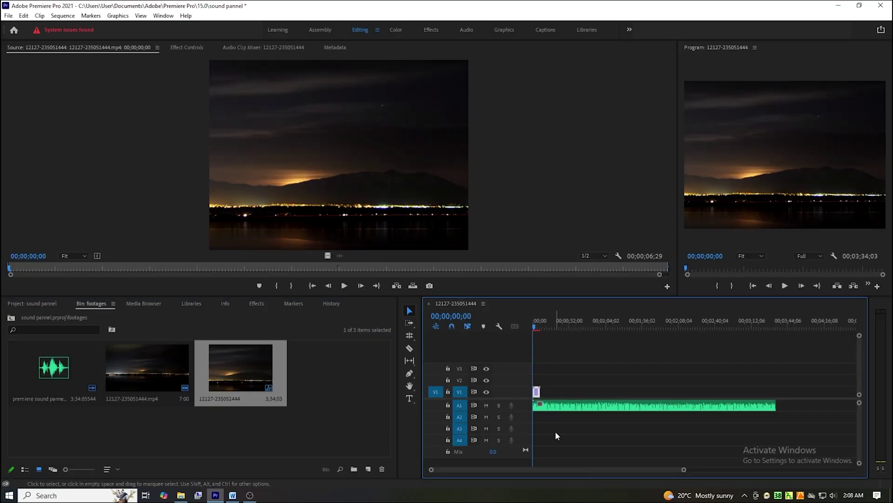
Show the Essential Sound panel via the Window menu and tag premiere sound pannel.mp3 as Dialogue.
click(164, 16)
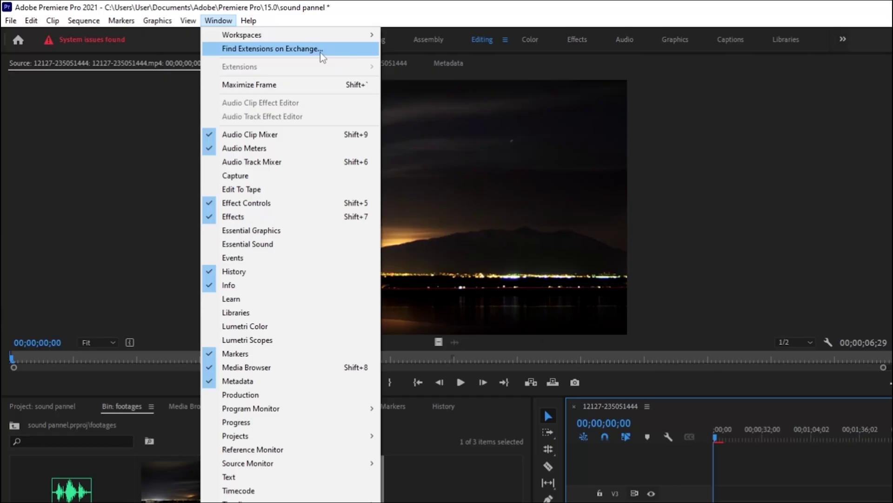
click(262, 247)
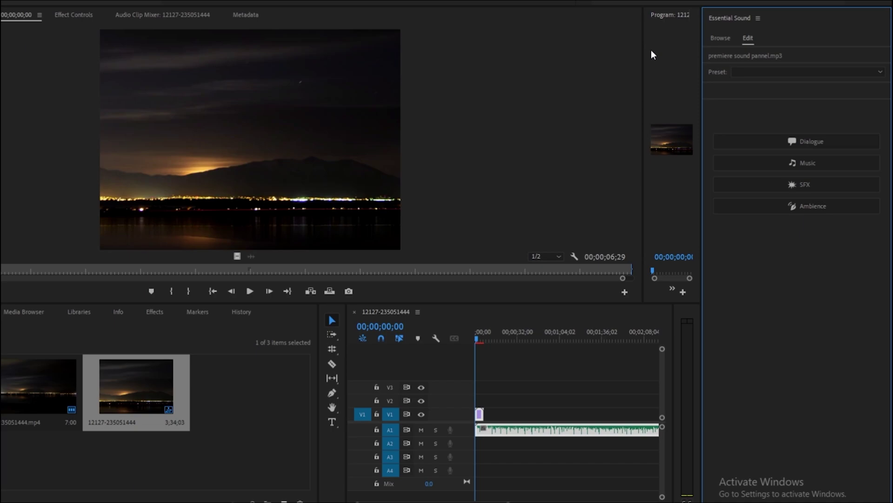
click(805, 142)
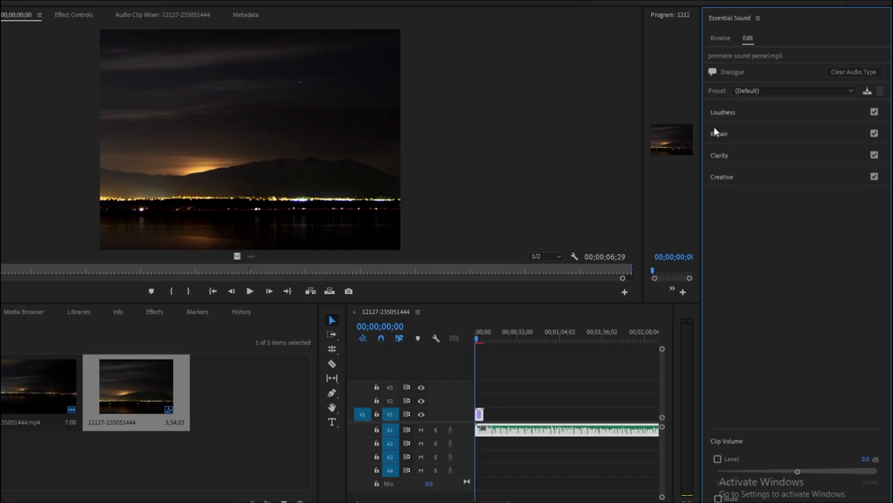
Enable Reduce Noise, auto-match loudness to -23 LUFS, and import the four music and whoosh files.
click(725, 133)
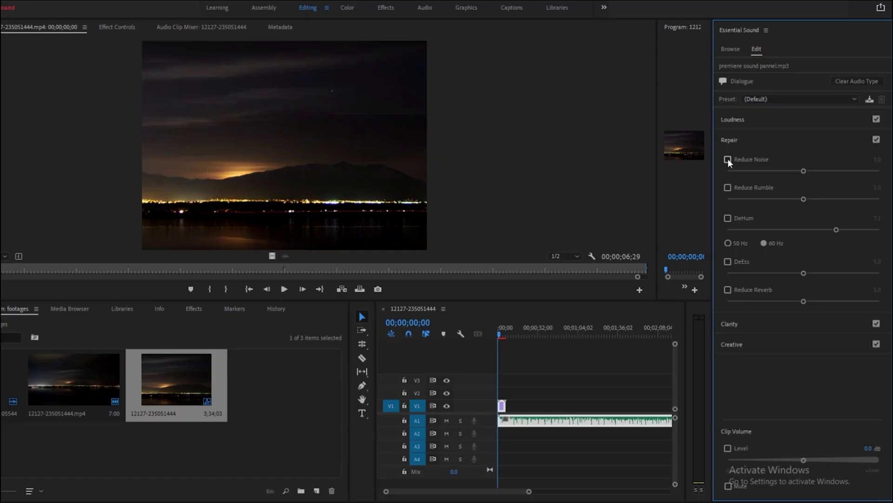
click(719, 155)
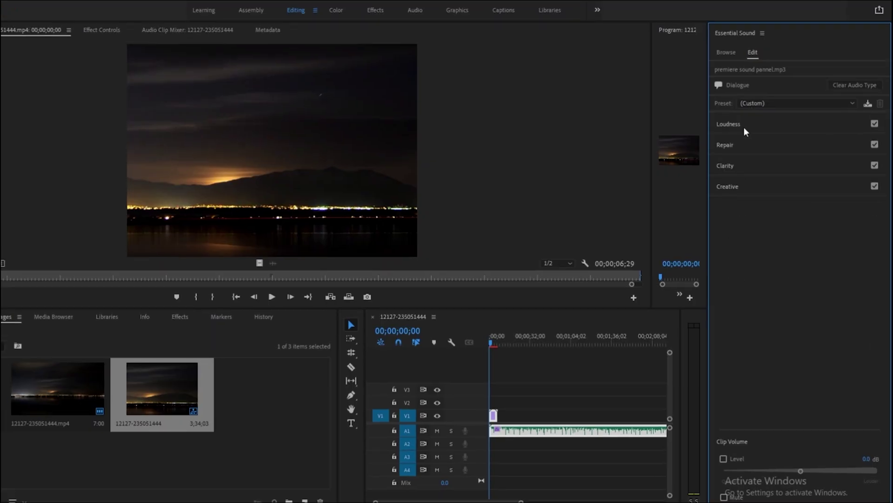
click(746, 124)
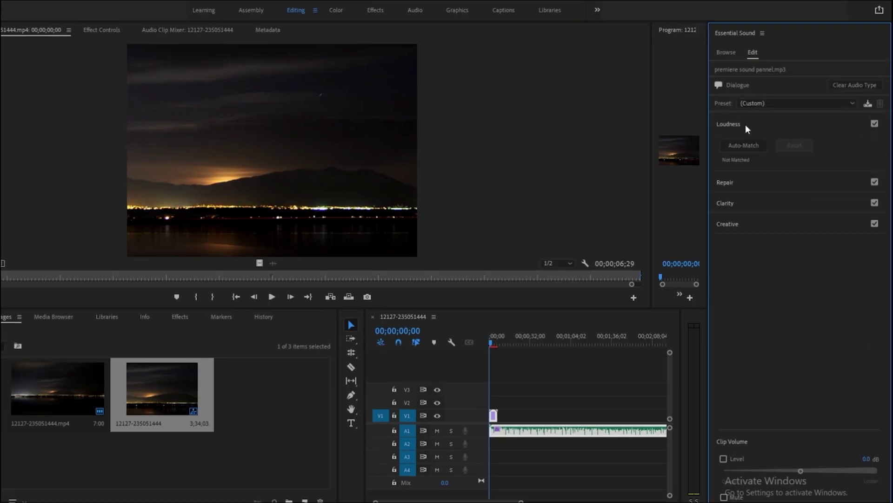
click(742, 150)
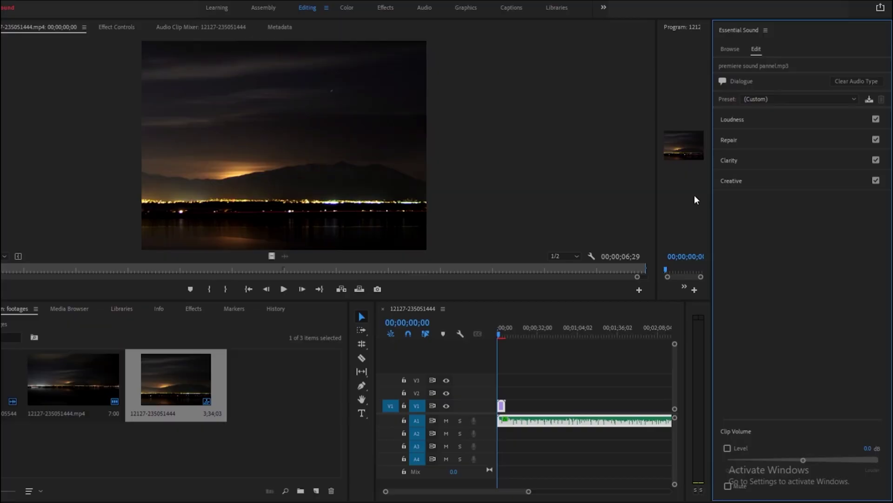
click(732, 160)
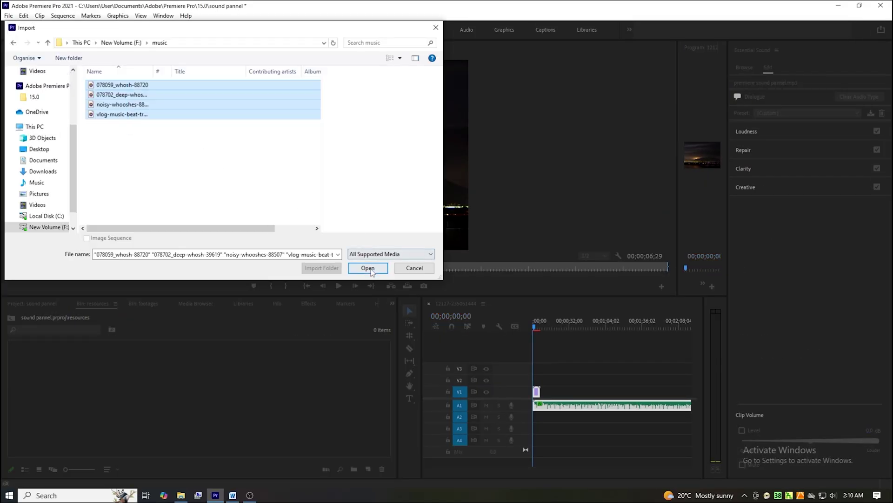
click(368, 268)
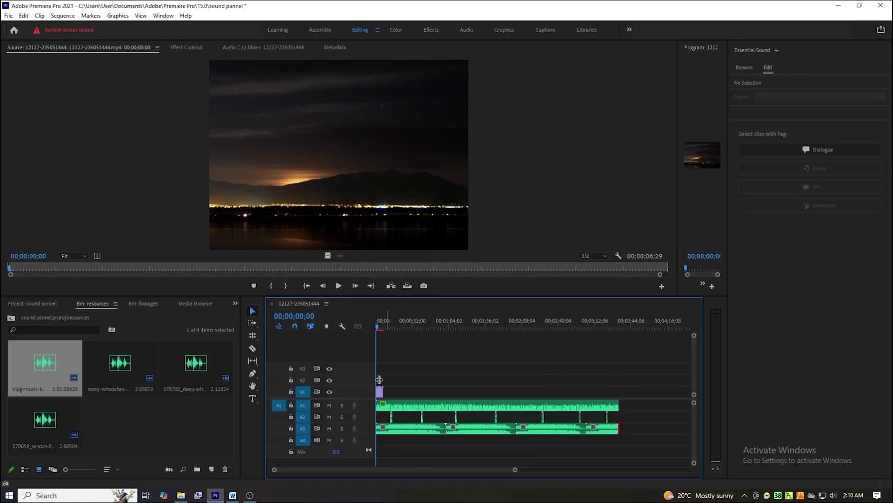
Tag the A2 clips as Music with ducking at -18 dB, then play back to preview.
drag(619, 449, 379, 413)
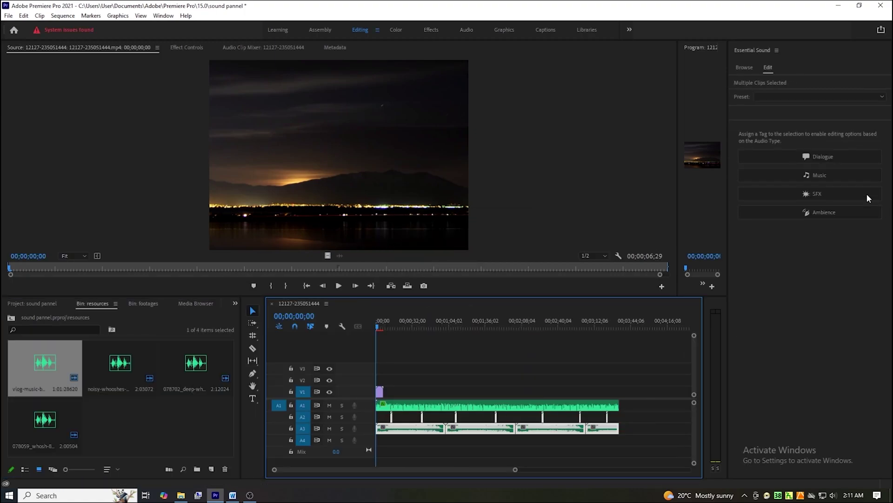
click(758, 166)
click(877, 161)
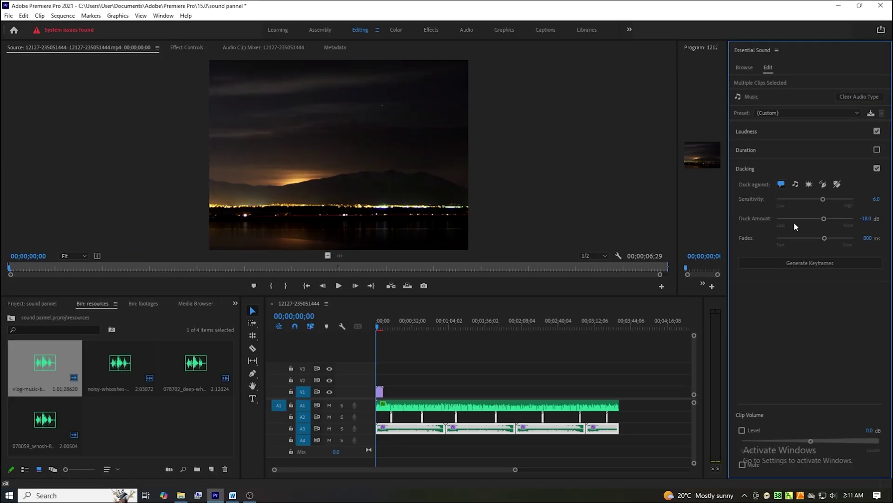
key(space)
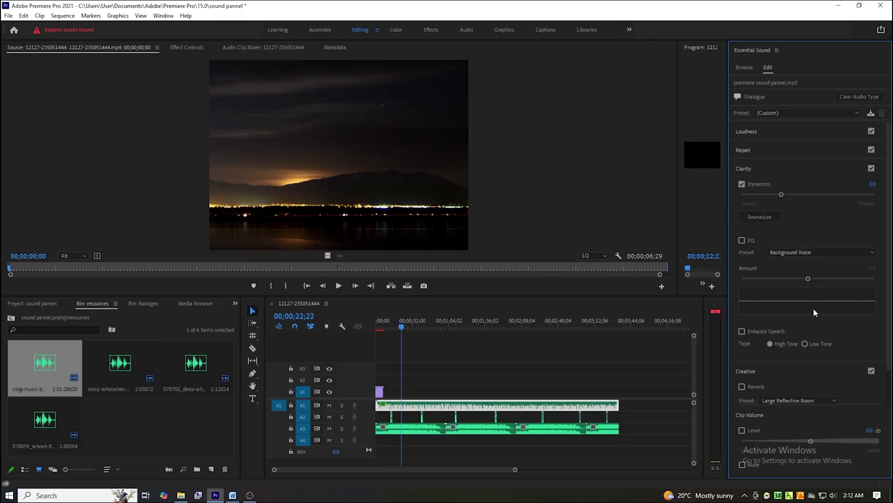
scroll(813, 307, down, 1)
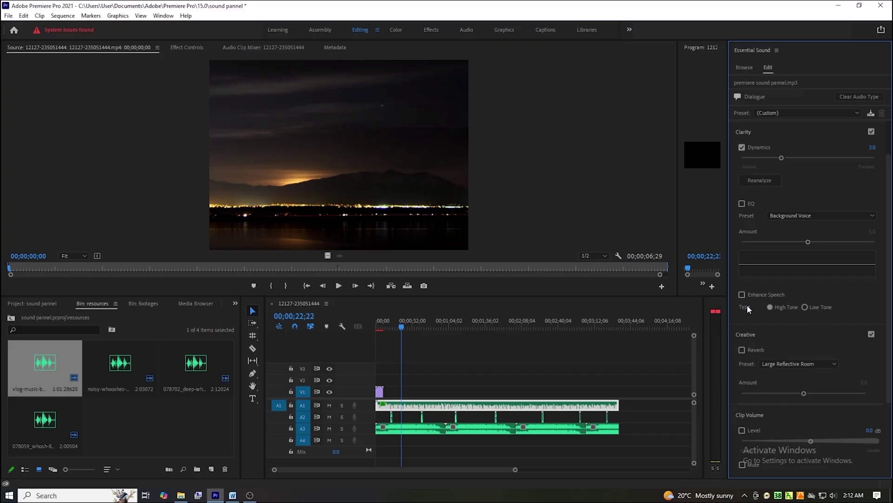
Turn on Background Voice EQ for the dialogue and return the playhead to the sequence start.
click(742, 203)
click(388, 353)
key(Home)
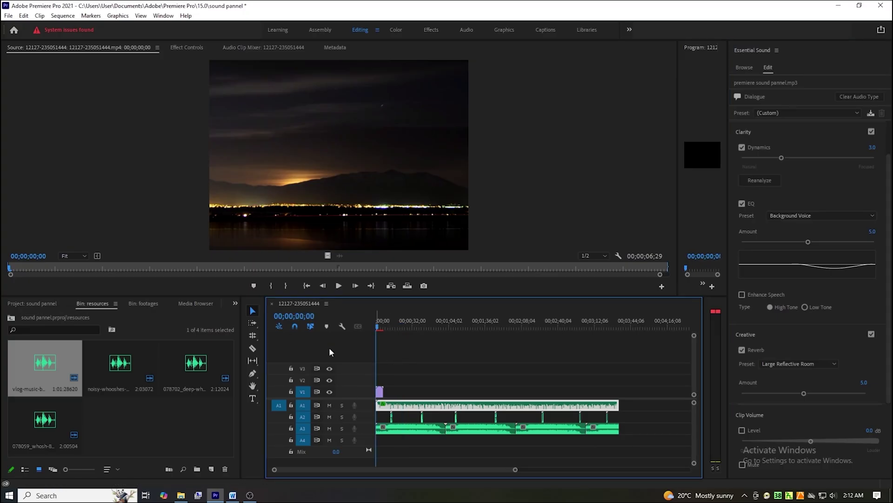
Play the mixed sequence with its effects from the beginning, then select all timeline clips.
key(space)
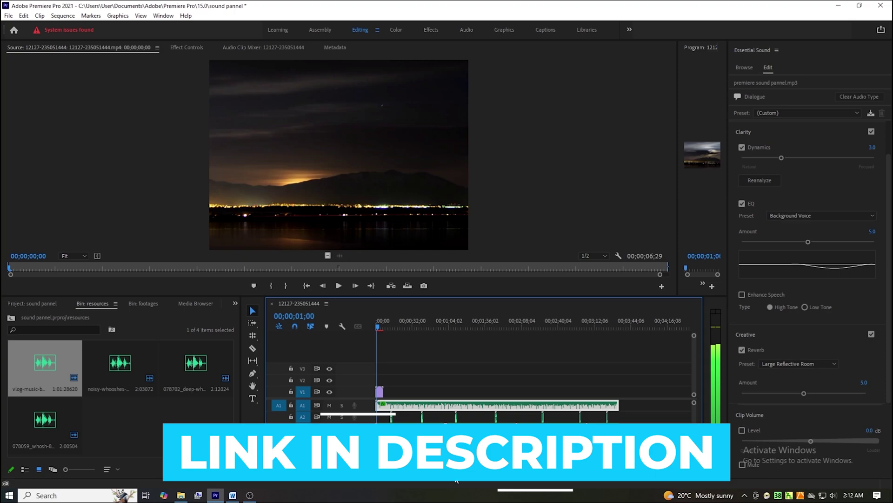
key(ctrl+a)
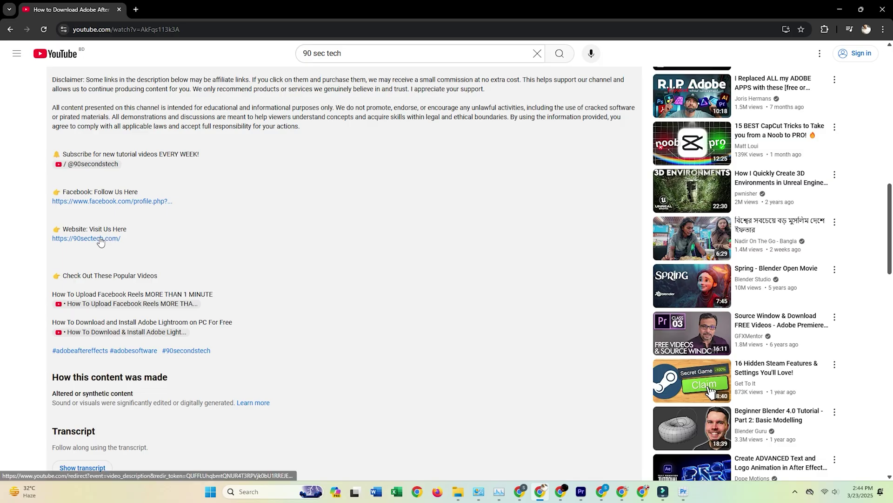
Open the 90SecTech site from the description and its full newsletter page.
click(101, 239)
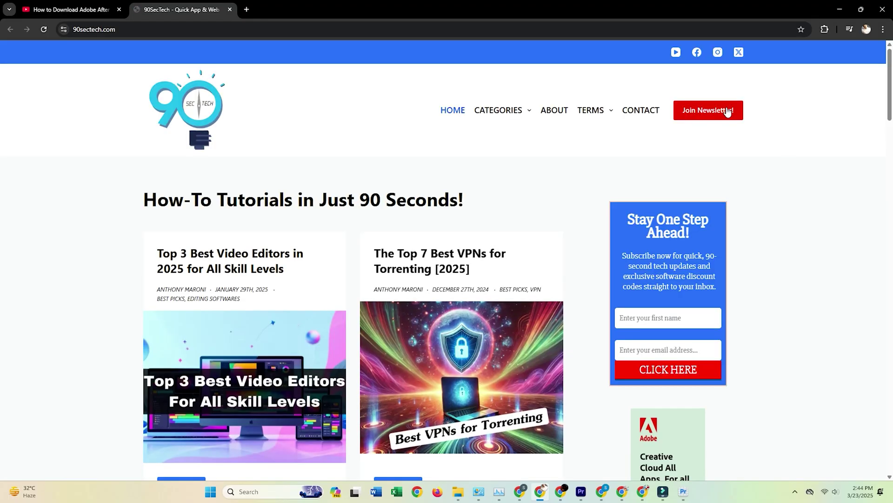
click(728, 111)
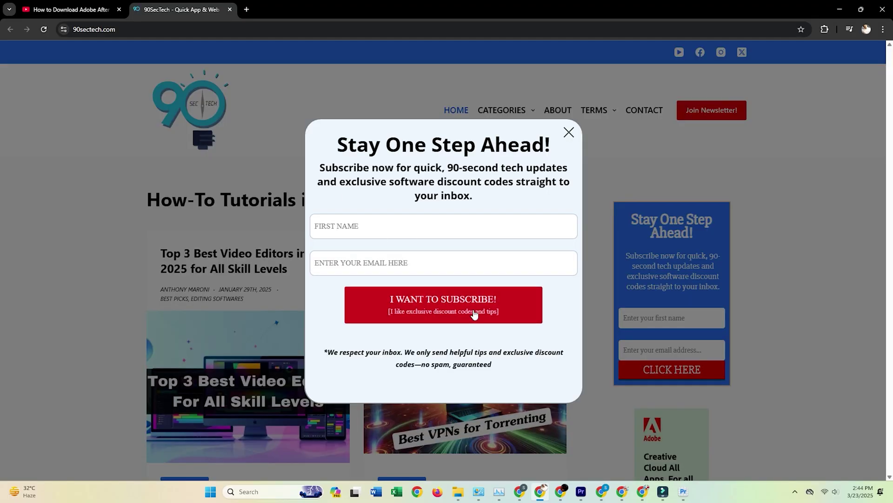
click(444, 304)
text(nam)
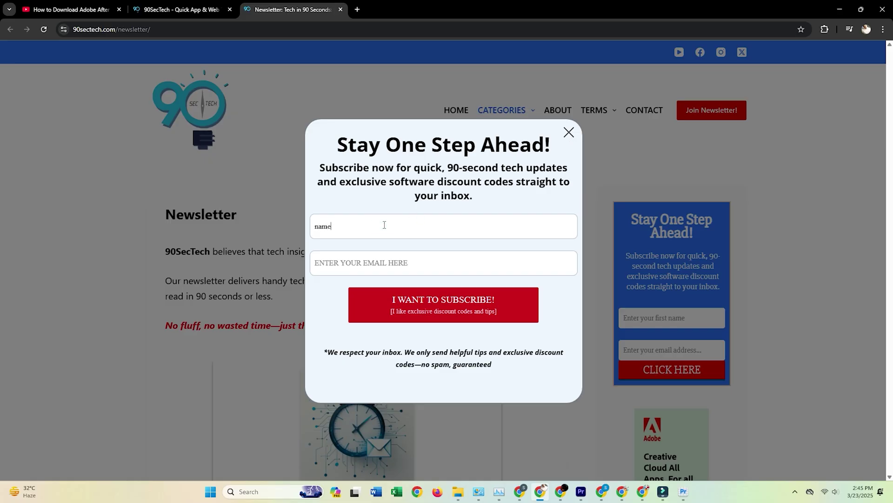
Clear the half-typed name, start the email field, then close the subscription popup.
key(BackSpace)
key(BackSpace)
key(BackSpace)
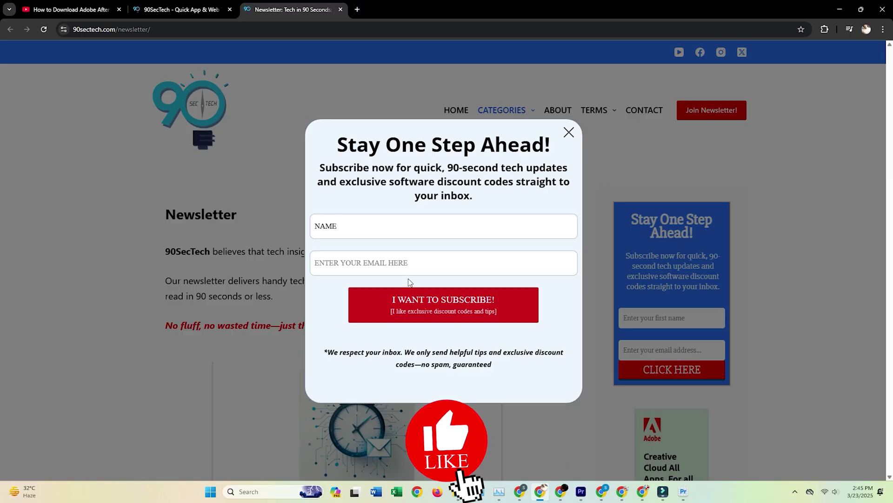
click(419, 262)
text(EMAIL)
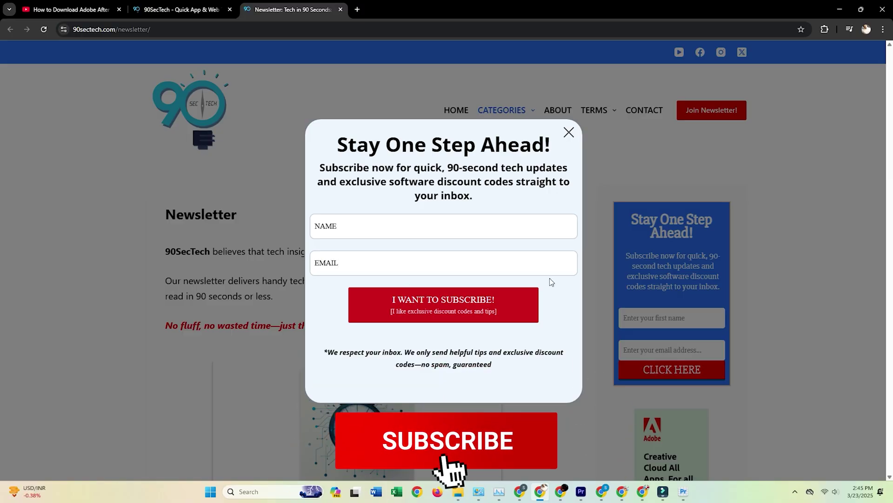
text( ADDRESS)
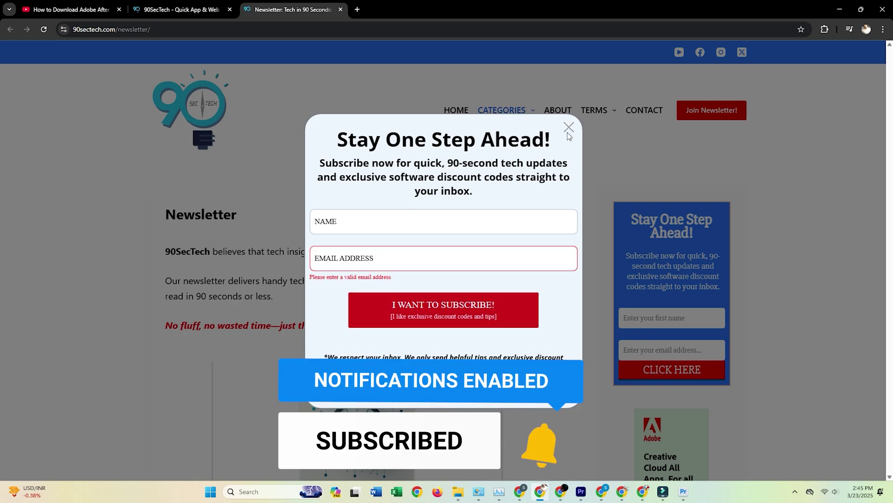
click(569, 132)
scroll(447, 280, down, 2)
scroll(394, 327, down, 2)
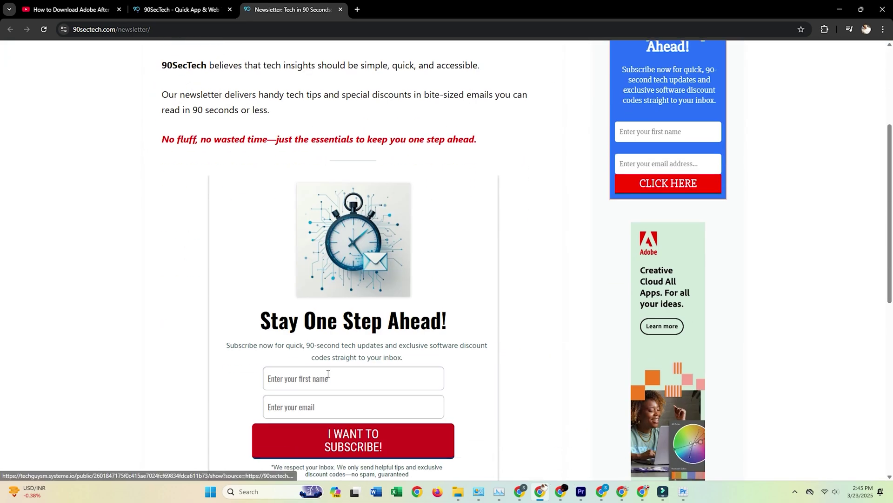